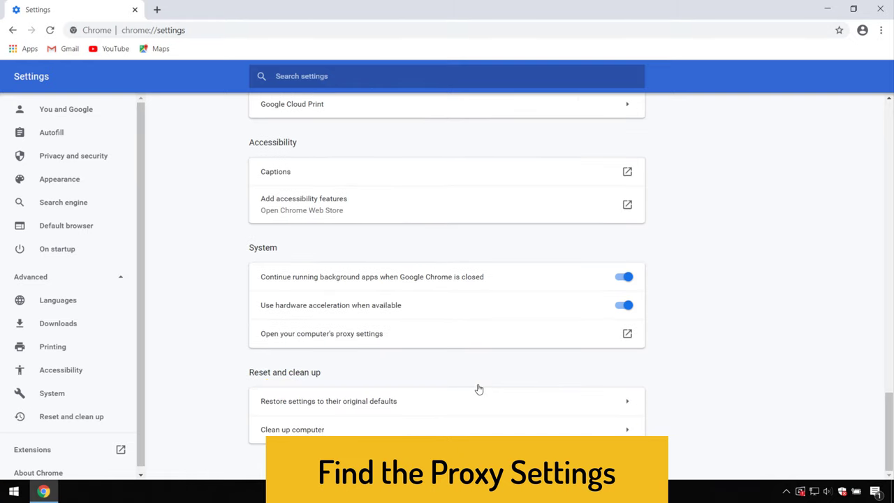
- Search the Chrome settings for "pro"
{"action": "scroll", "coordinate": [479, 387], "scroll_direction": "up", "scroll_amount": 16}
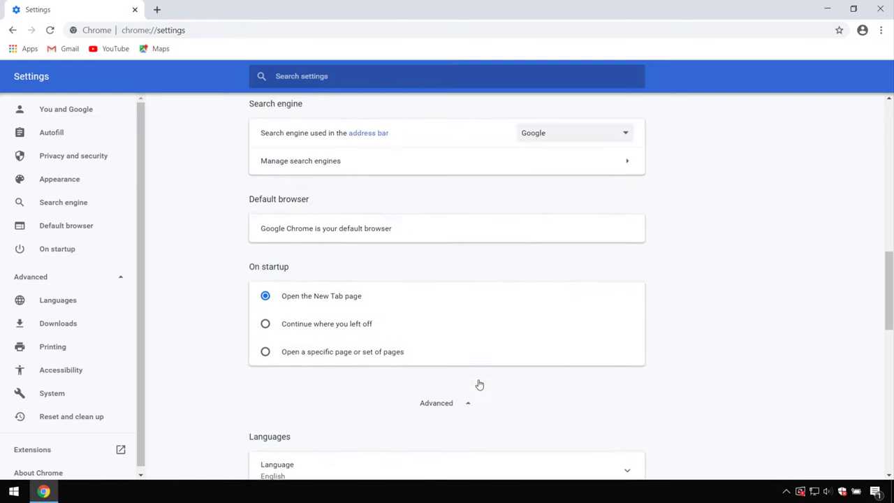
{"action": "scroll", "coordinate": [479, 385], "scroll_direction": "up", "scroll_amount": 17}
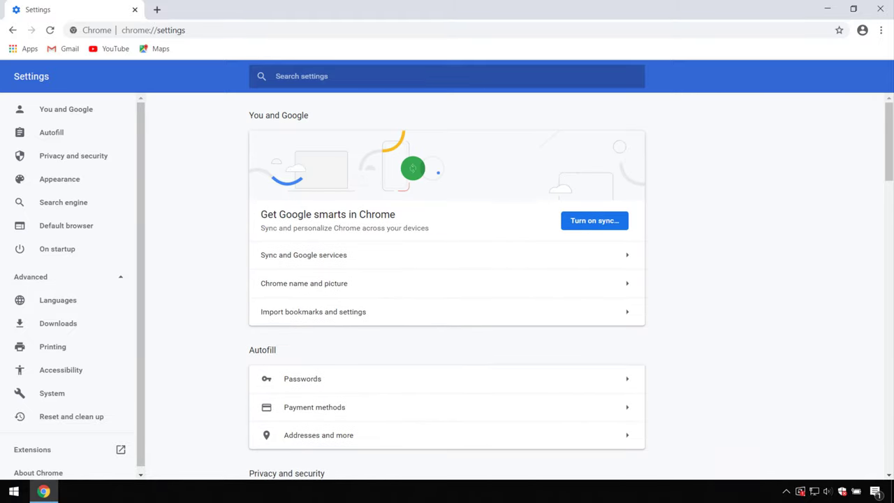
{"action": "left_click", "coordinate": [880, 30]}
{"action": "left_click", "coordinate": [717, 174]}
{"action": "left_click", "coordinate": [488, 76]}
{"action": "type", "text": "pro"}
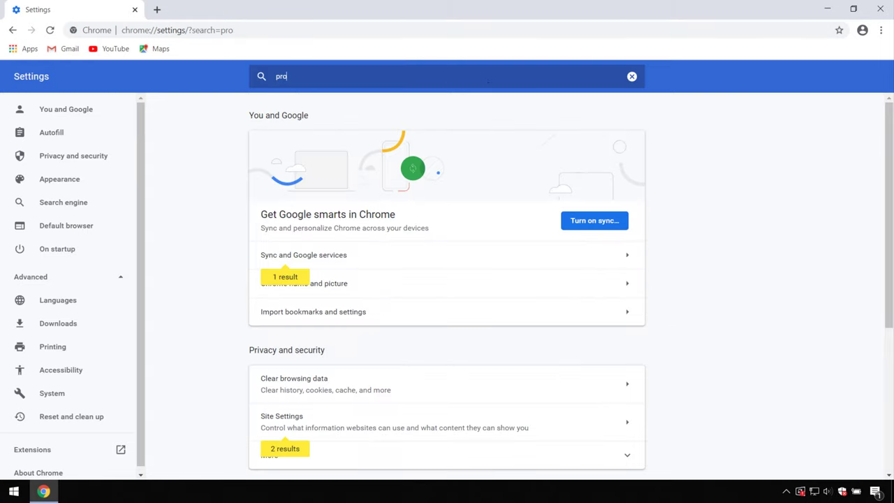
- Find the System section in the search results and open the computer's proxy settings
{"action": "scroll", "coordinate": [538, 170], "scroll_direction": "down", "scroll_amount": 3}
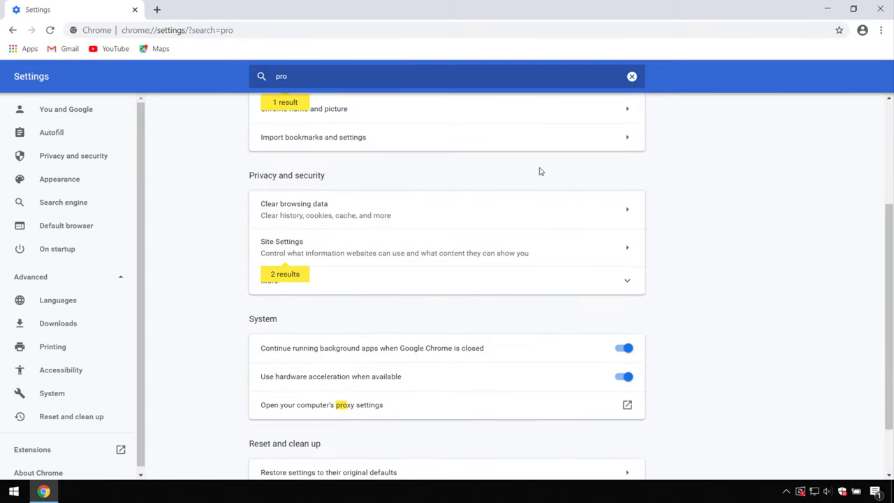
{"action": "scroll", "coordinate": [502, 286], "scroll_direction": "down", "scroll_amount": 1}
{"action": "scroll", "coordinate": [496, 298], "scroll_direction": "down", "scroll_amount": 1}
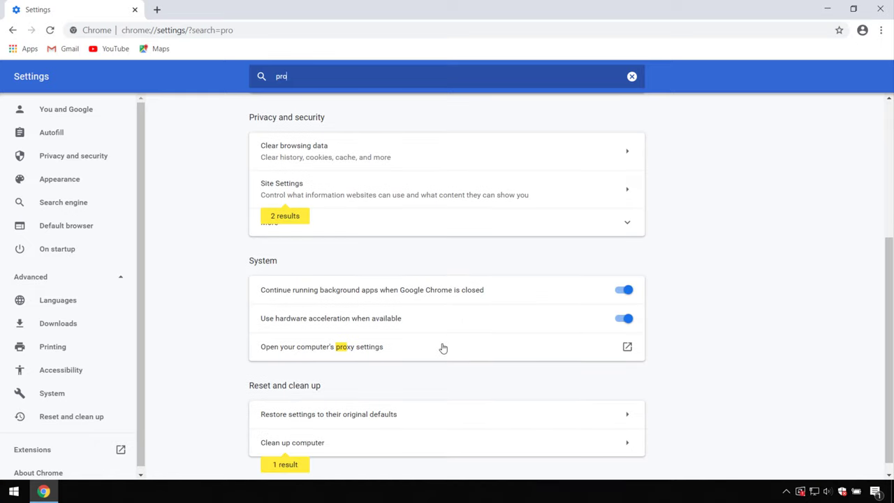
{"action": "left_click", "coordinate": [324, 351]}
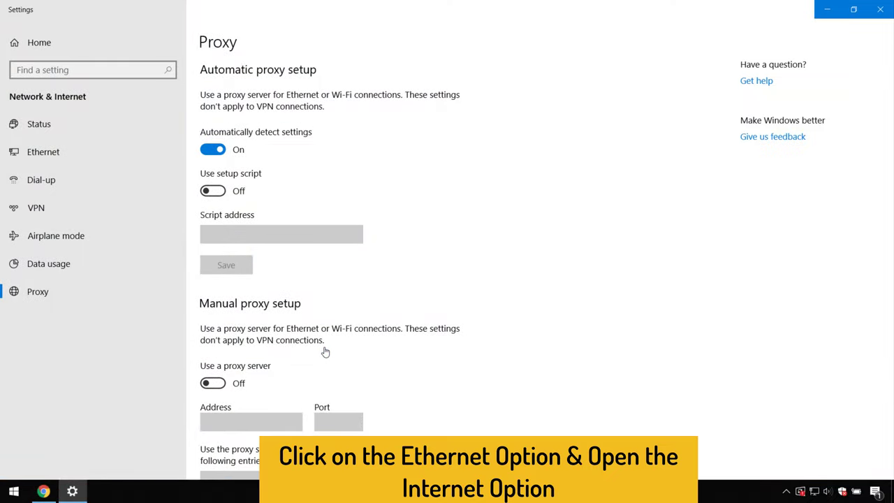
- Switch from the proxy page to the Ethernet settings and open the Network and Sharing Center
{"action": "scroll", "coordinate": [325, 351], "scroll_direction": "down", "scroll_amount": 3}
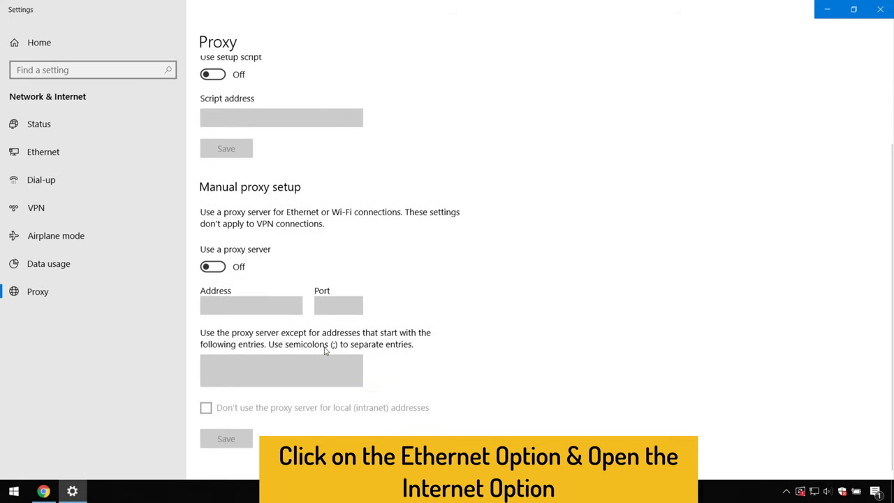
{"action": "left_click", "coordinate": [40, 148]}
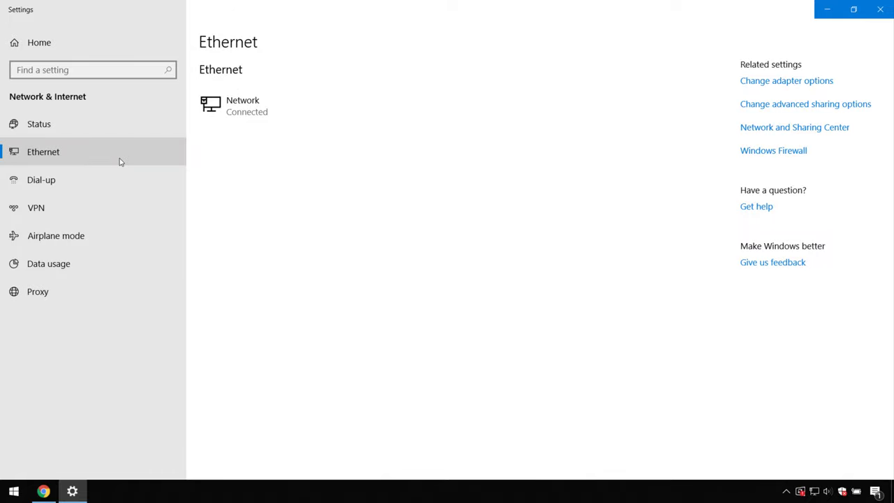
{"action": "left_click", "coordinate": [766, 129]}
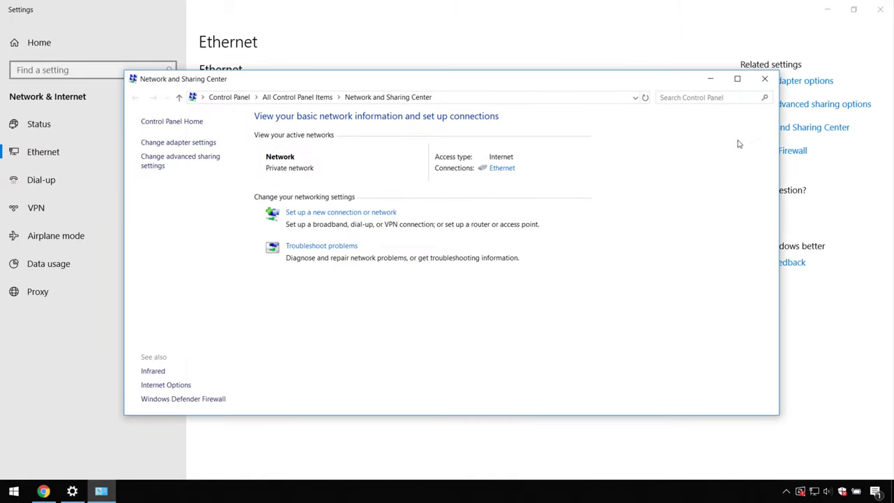
- Open Internet Options and bring up the LAN settings for the connection
{"action": "left_click", "coordinate": [173, 387]}
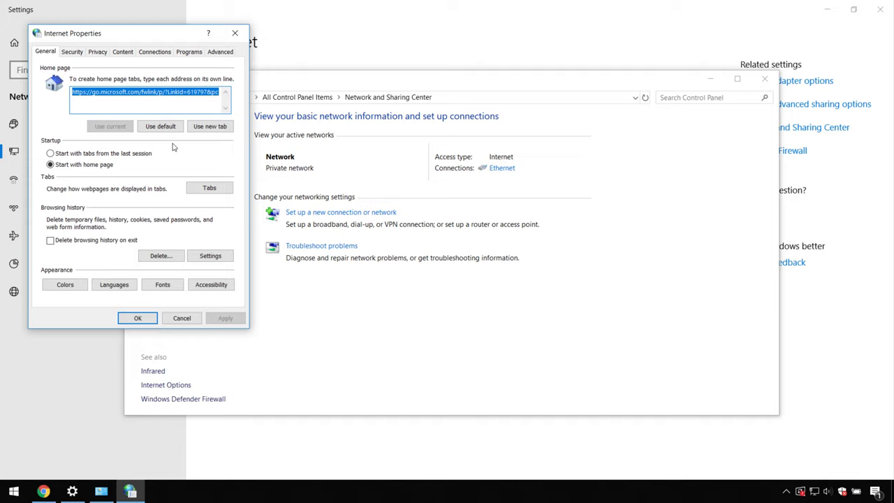
{"action": "left_click", "coordinate": [154, 53]}
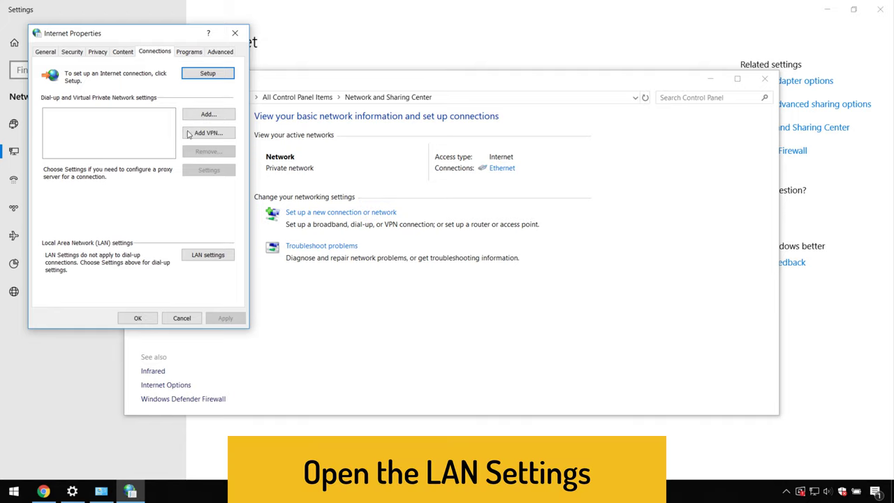
{"action": "left_click", "coordinate": [213, 258]}
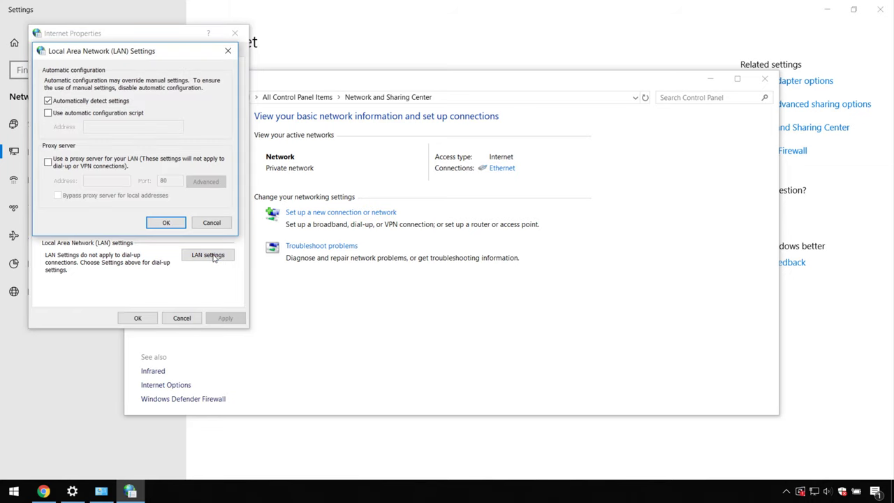
- Leave automatic settings detection enabled and the LAN proxy server disabled, and accept the LAN settings and Internet Properties
{"action": "left_click", "coordinate": [48, 100]}
{"action": "left_click", "coordinate": [47, 162]}
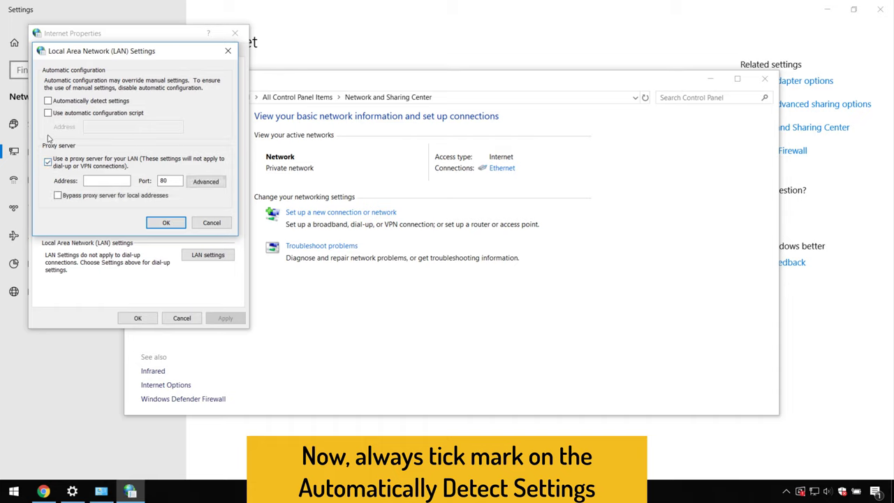
{"action": "left_click", "coordinate": [47, 162]}
{"action": "left_click", "coordinate": [47, 101]}
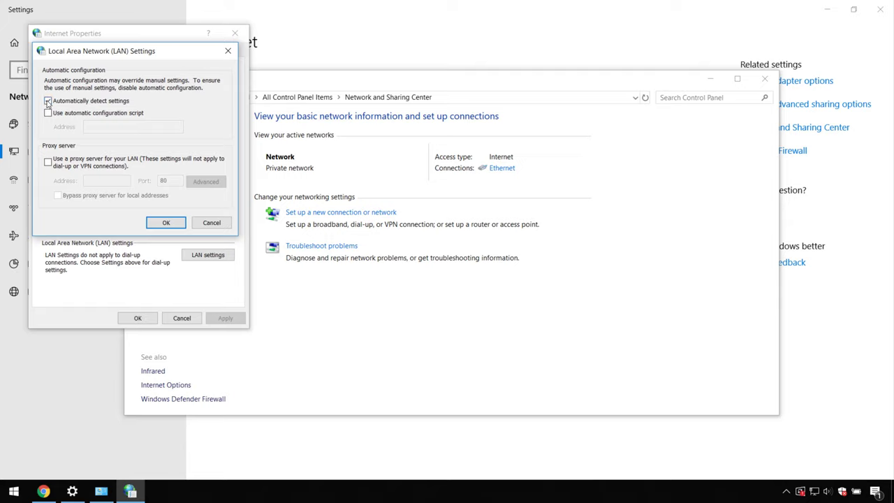
{"action": "left_click", "coordinate": [166, 223]}
{"action": "left_click", "coordinate": [130, 319]}
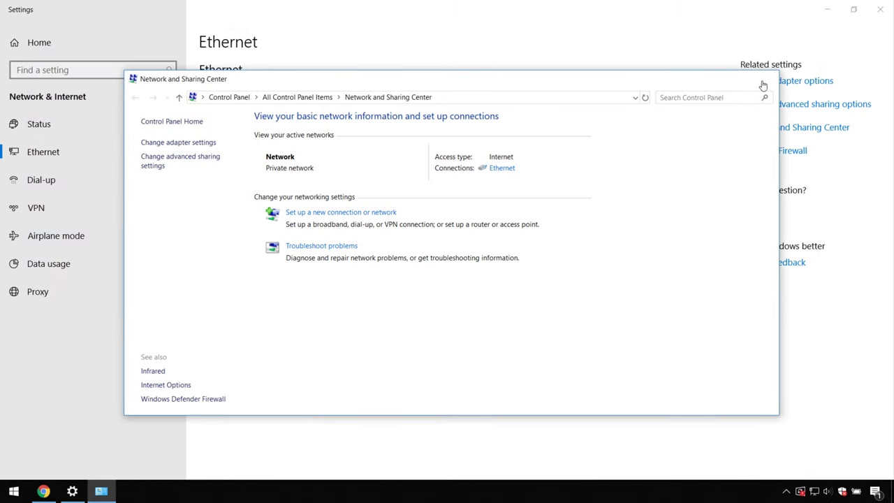
- Close the Network and Sharing Center, the Windows Settings window and Chrome
{"action": "left_click", "coordinate": [763, 79]}
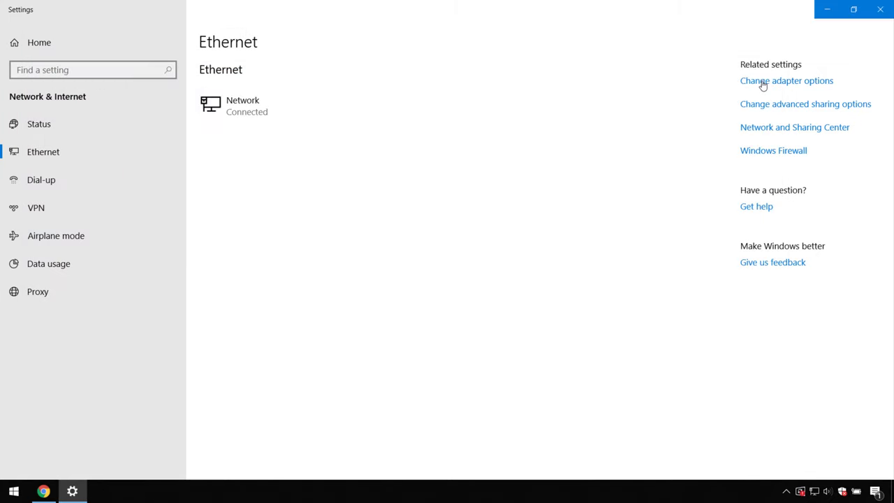
{"action": "left_click", "coordinate": [880, 9]}
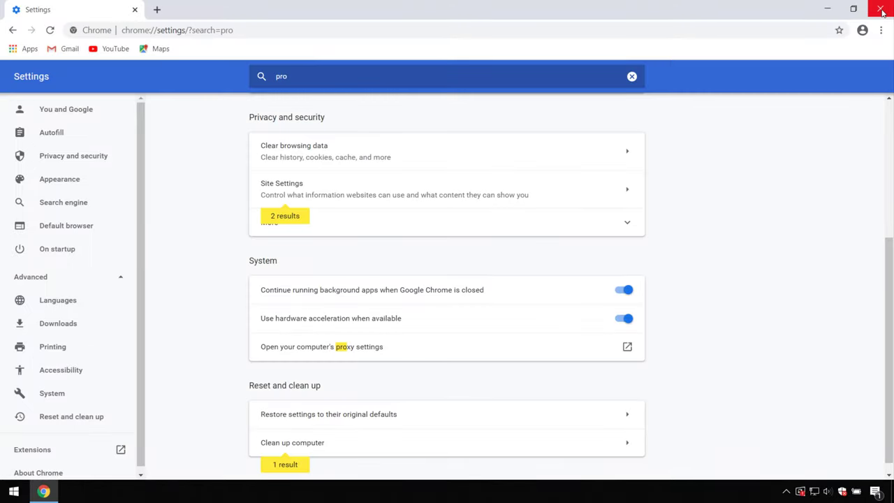
{"action": "left_click", "coordinate": [881, 10]}
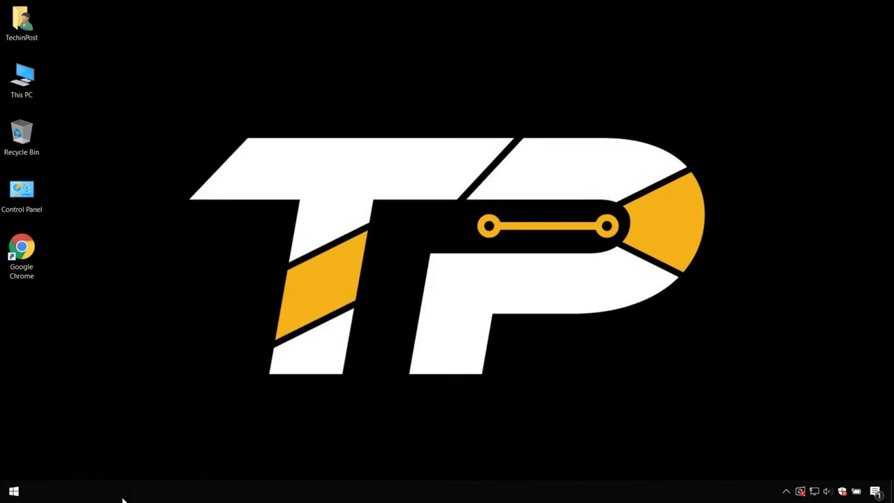
{"action": "left_click", "coordinate": [14, 491]}
{"action": "type", "text": "cmd"}
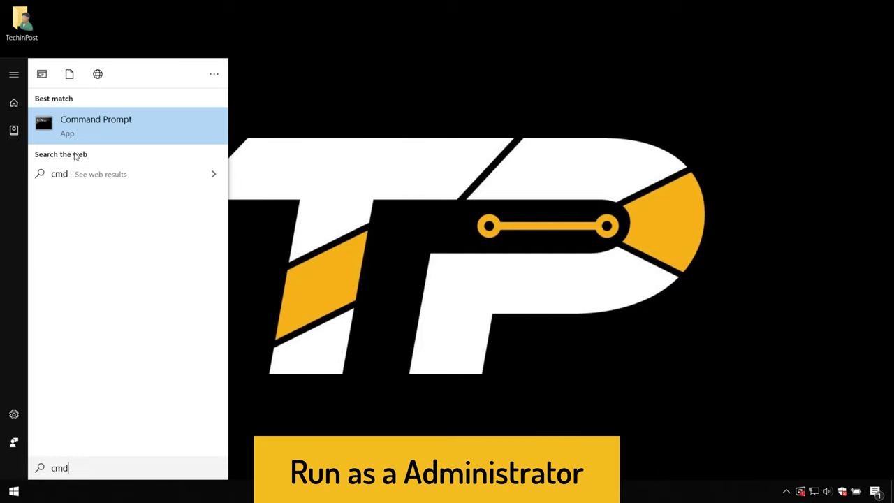
{"action": "right_click", "coordinate": [117, 128]}
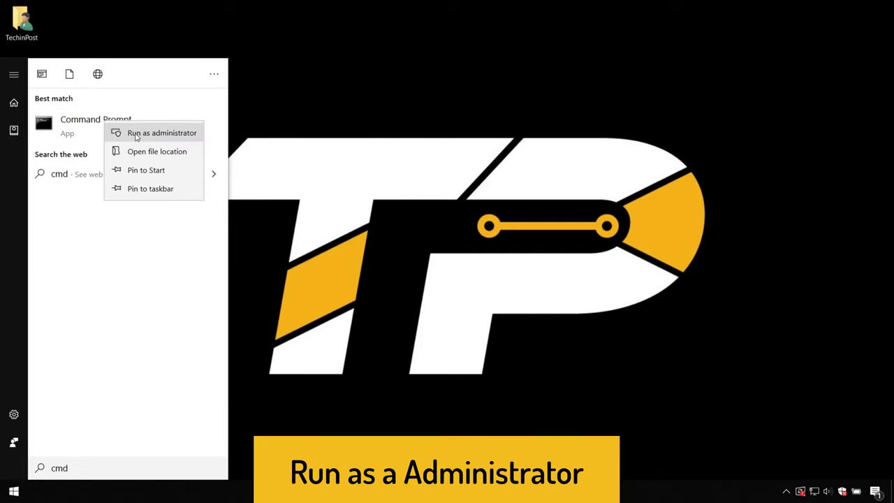
{"action": "left_click", "coordinate": [137, 137]}
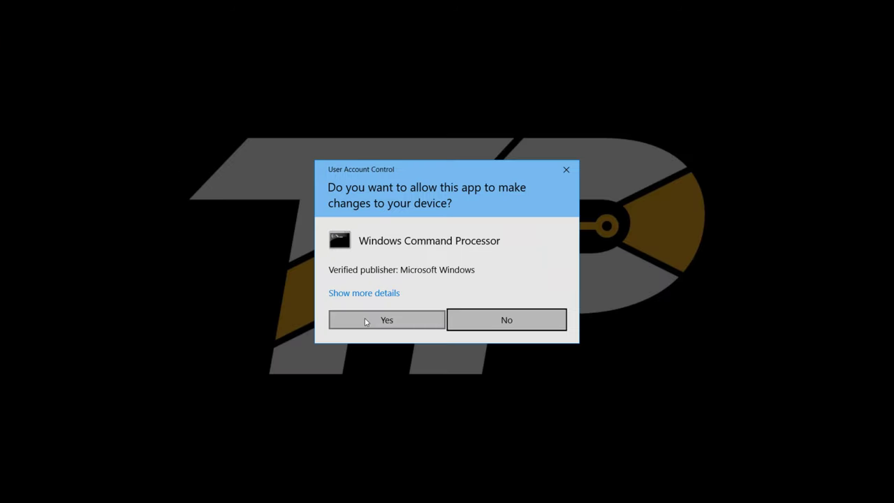
{"action": "left_click", "coordinate": [365, 321]}
{"action": "key", "text": "alt+F4"}
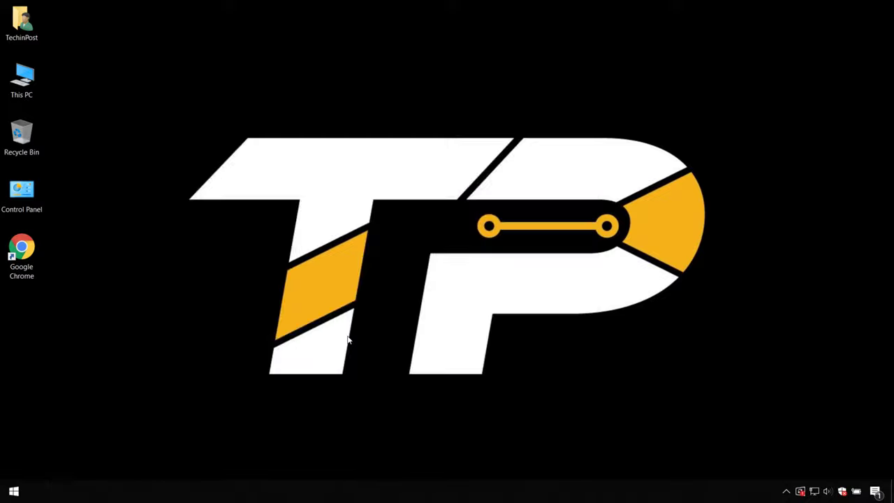
- Search Windows for "cmd", run Command Prompt as administrator and allow it to make changes
{"action": "key", "text": "super"}
{"action": "type", "text": "cmd"}
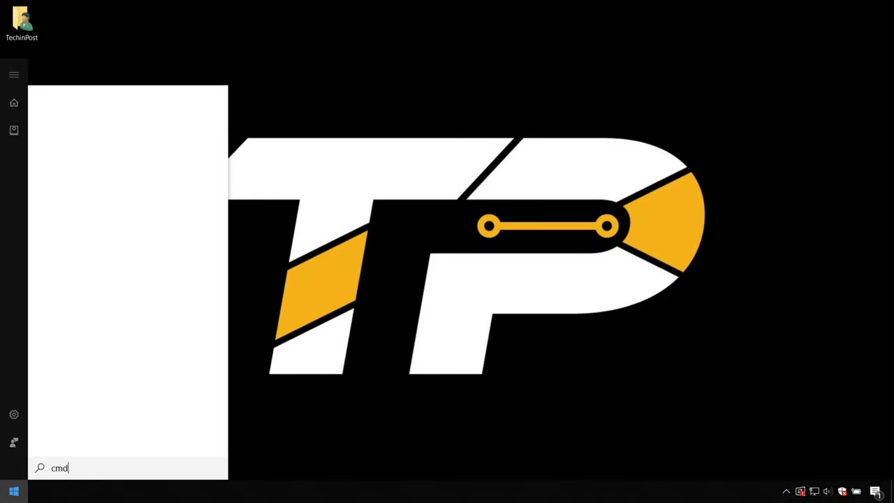
{"action": "right_click", "coordinate": [124, 135]}
{"action": "left_click", "coordinate": [170, 145]}
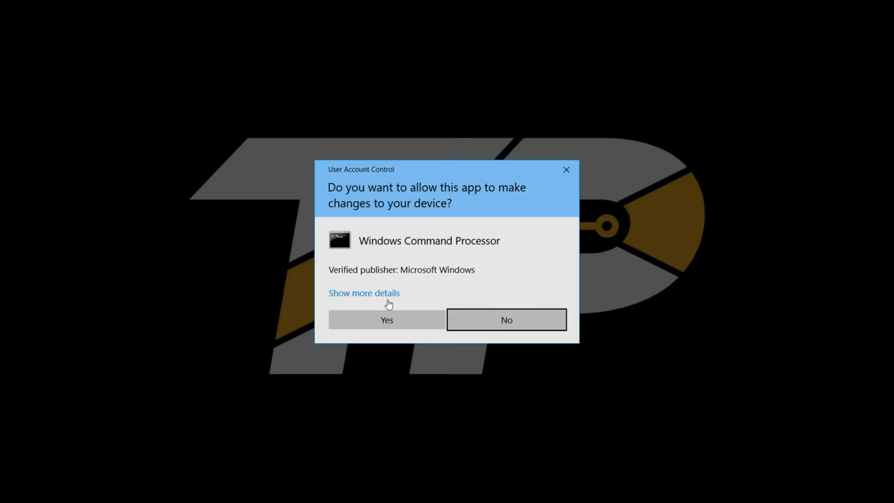
{"action": "left_click", "coordinate": [388, 318]}
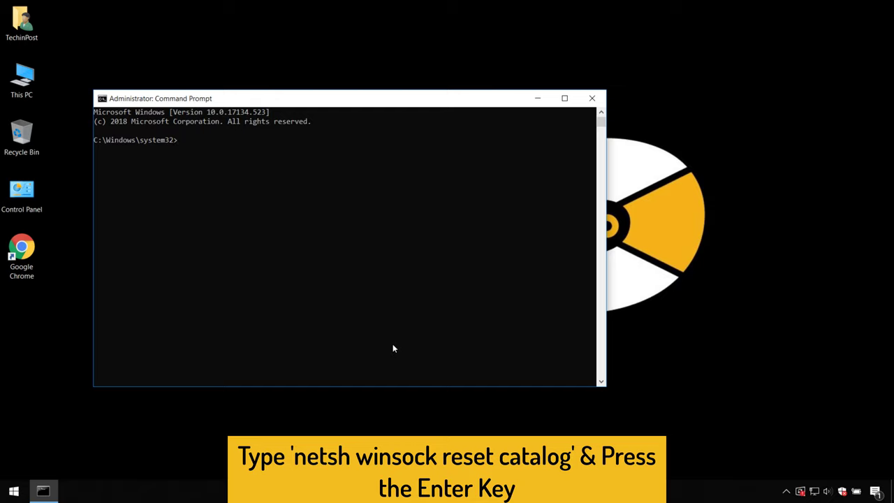
- Run the command "netsh winsock reset catalog" to reset the Winsock catalog
{"action": "type", "text": "net"}
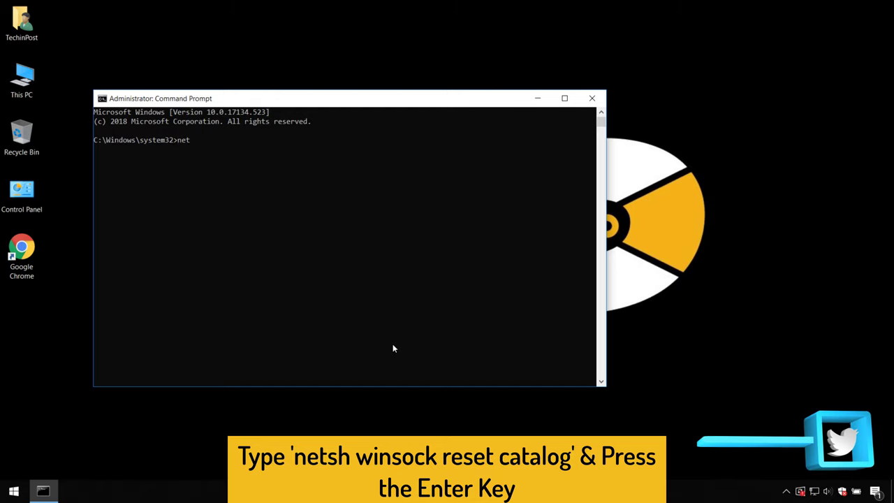
{"action": "type", "text": "sh win"}
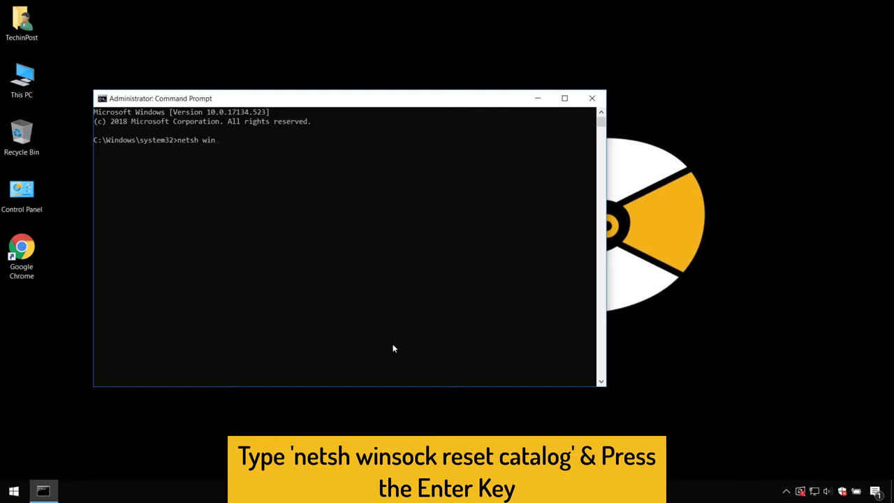
{"action": "type", "text": "sock reset catalog"}
{"action": "key", "text": "Return"}
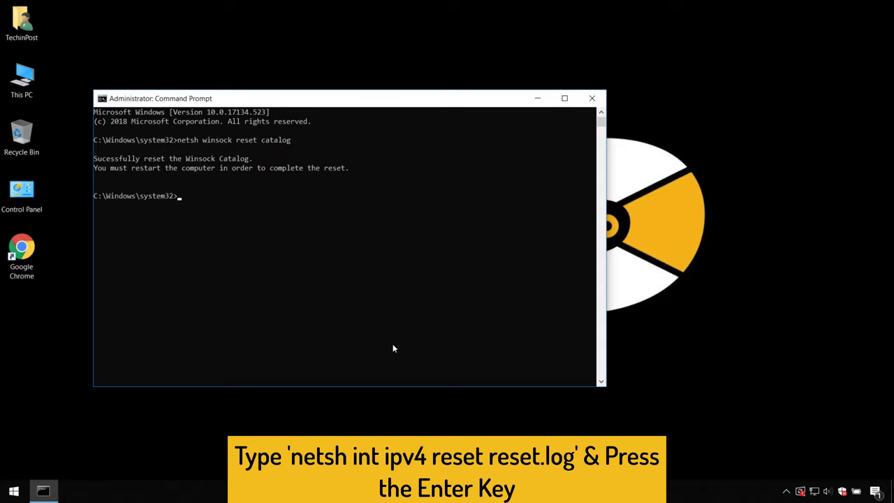
- Reset the IPv4 stack with "netsh int ipv4 reset reset.log" and close the Command Prompt with "exit"
{"action": "type", "text": "netsh int ipv4 reset reset"}
{"action": "type", "text": ".log"}
{"action": "key", "text": "Return"}
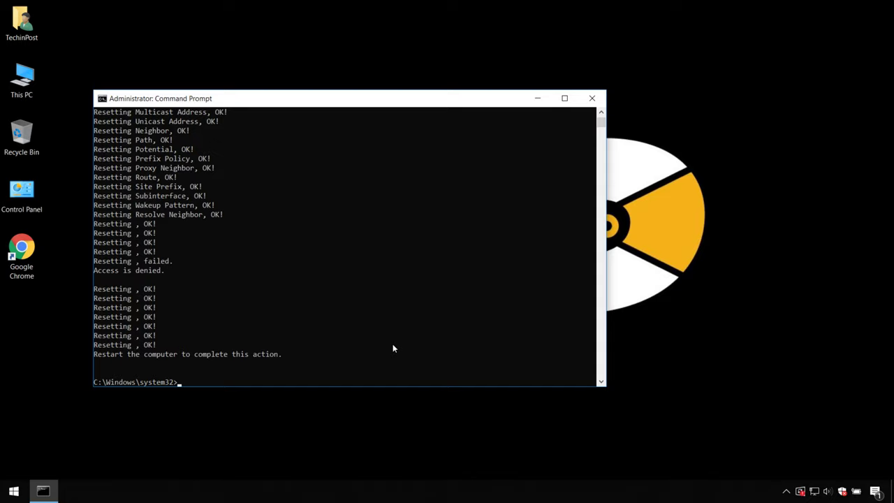
{"action": "type", "text": "exit"}
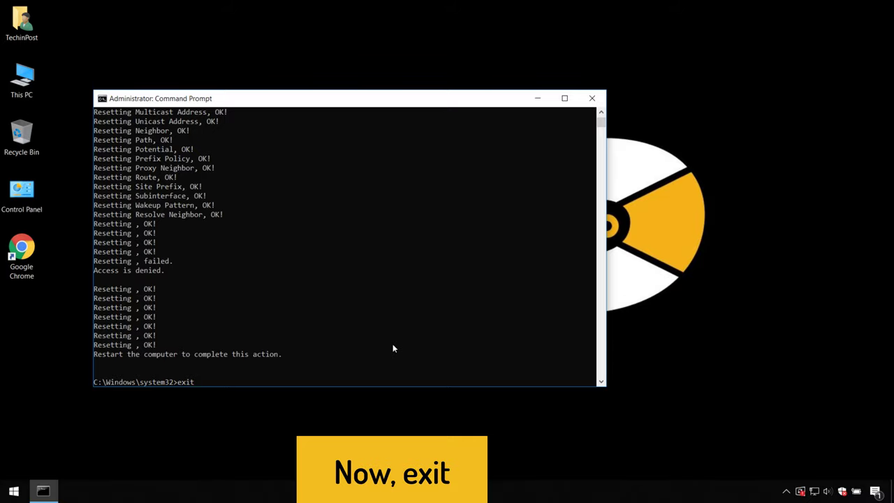
{"action": "key", "text": "Return"}
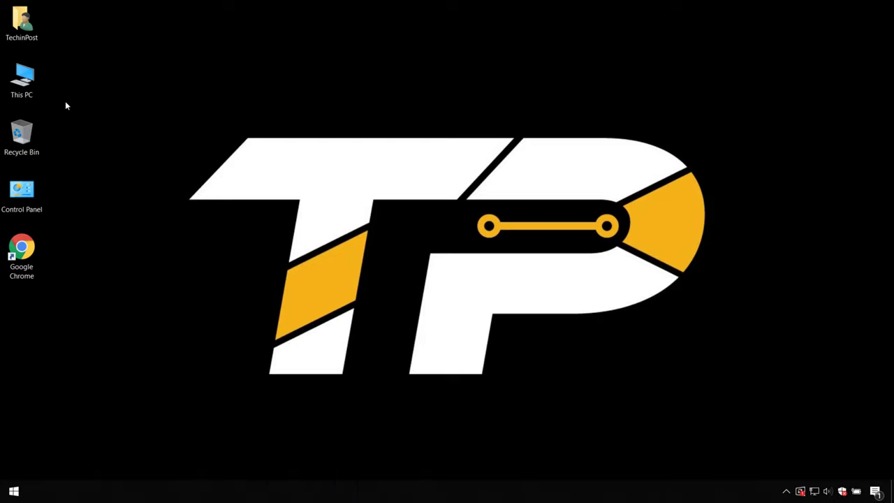
- Open the system properties of This PC and launch Device Manager from there
{"action": "right_click", "coordinate": [22, 71]}
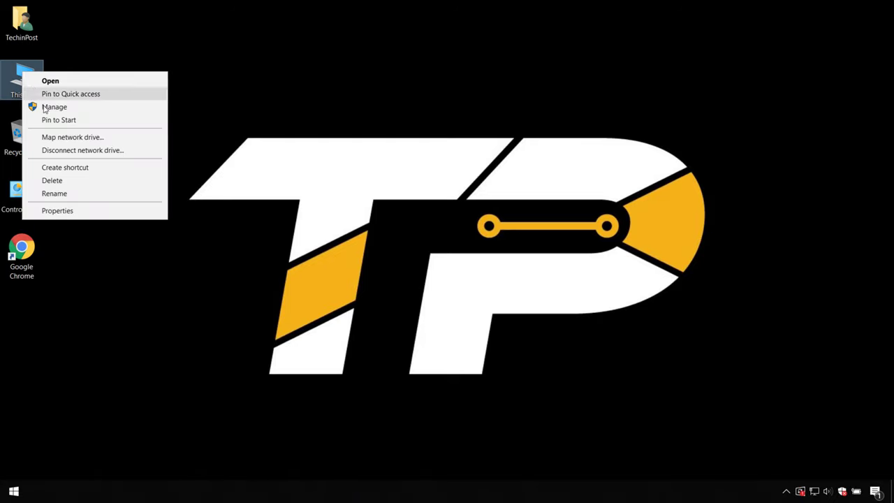
{"action": "left_click", "coordinate": [79, 214]}
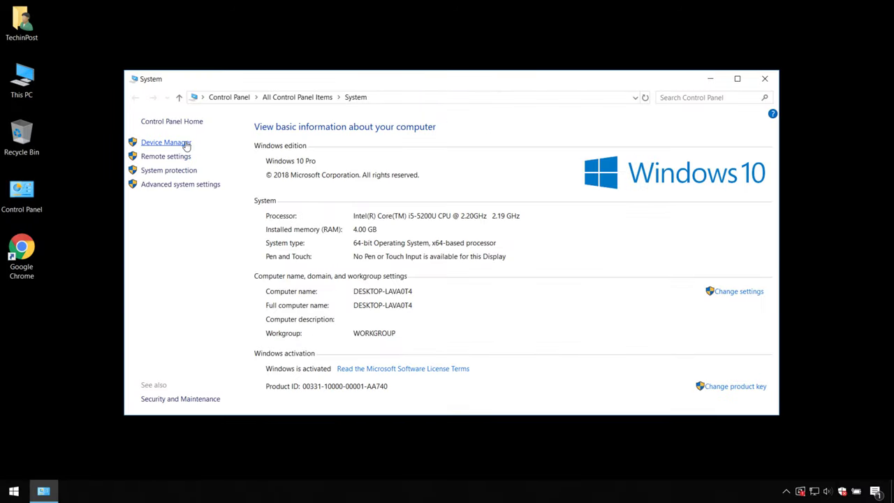
{"action": "left_click", "coordinate": [166, 143]}
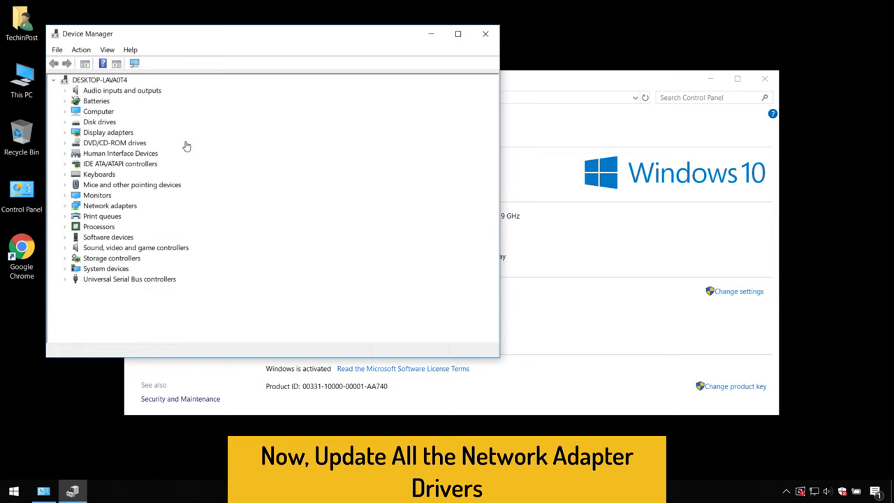
- Expand the Network adapters category in Device Manager and reposition the window on the desktop
{"action": "left_click", "coordinate": [64, 206]}
{"action": "left_click_drag", "start_coordinate": [210, 41], "coordinate": [215, 43]}
{"action": "left_click_drag", "start_coordinate": [272, 53], "coordinate": [315, 30]}
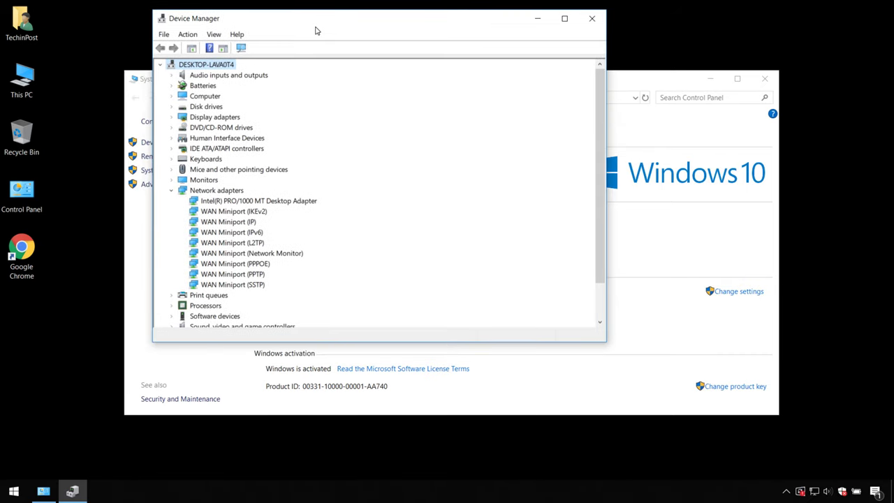
- Run an automatic search for updated driver software for the Intel(R) PRO/1000 MT Desktop Adapter and close the wizard
{"action": "left_click", "coordinate": [208, 204]}
{"action": "right_click", "coordinate": [208, 204]}
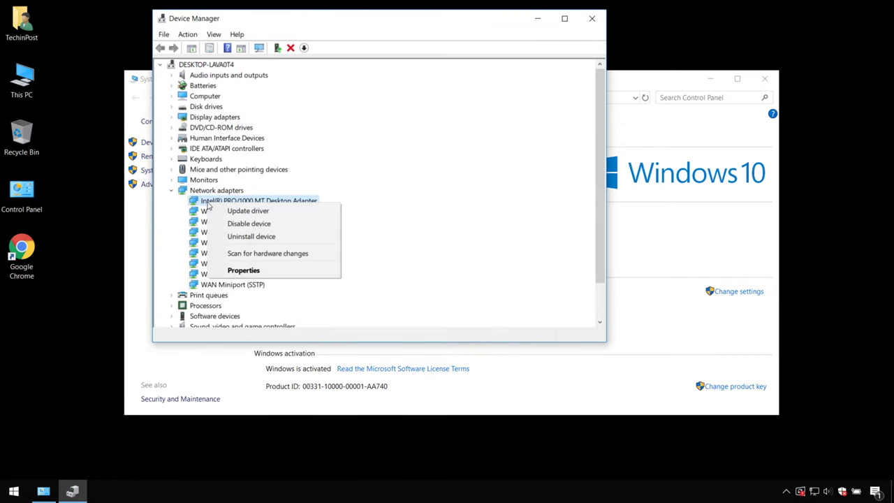
{"action": "left_click", "coordinate": [234, 211]}
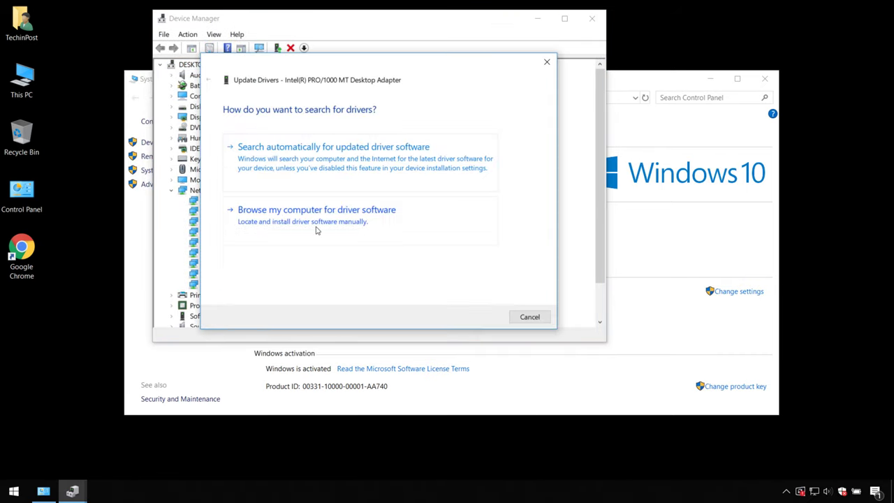
{"action": "left_click", "coordinate": [334, 167]}
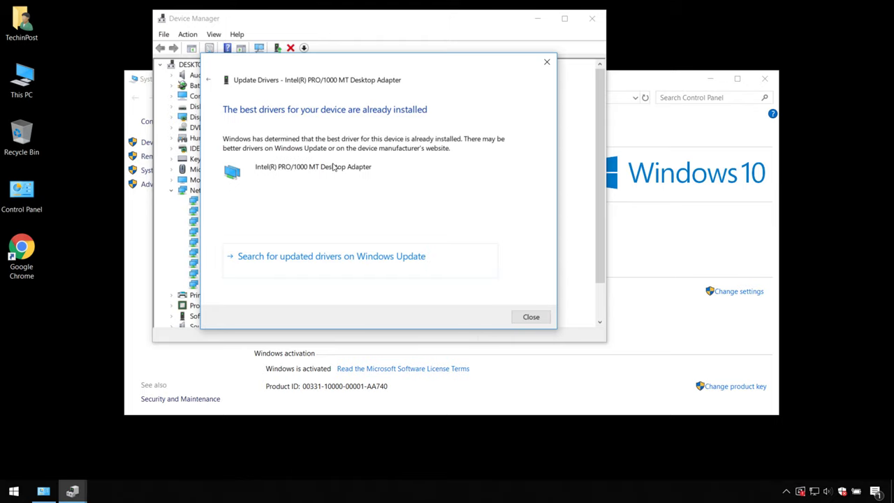
{"action": "left_click", "coordinate": [530, 317]}
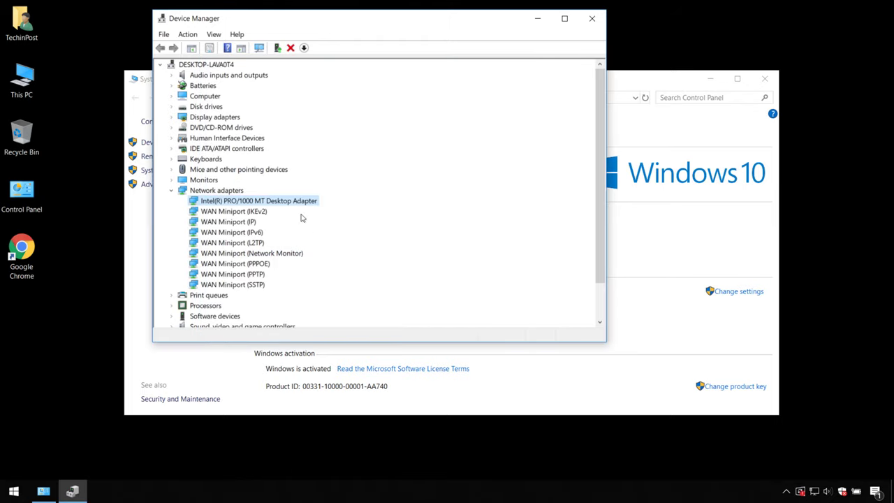
- Install the Intel(R) PRO/1000 MT Desktop Adapter driver from the list of drivers on the computer, and close Device Manager and System
{"action": "right_click", "coordinate": [289, 201]}
{"action": "left_click", "coordinate": [344, 206]}
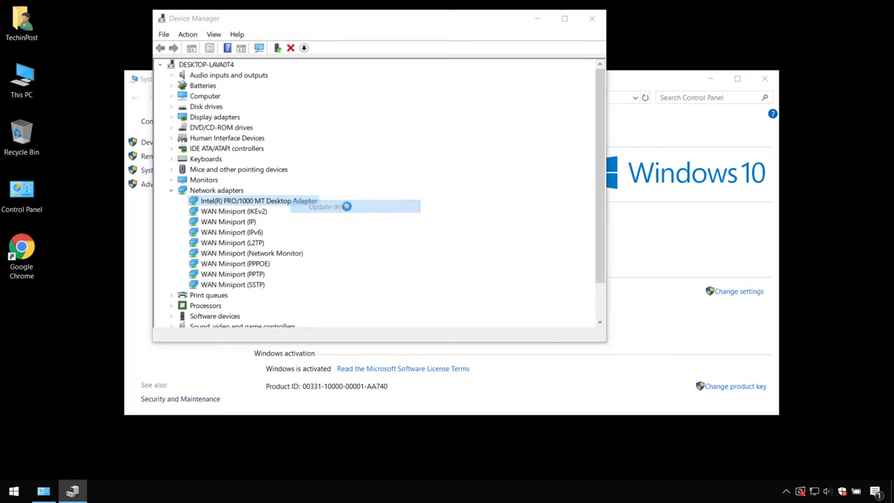
{"action": "left_click", "coordinate": [343, 224]}
{"action": "left_click", "coordinate": [344, 236]}
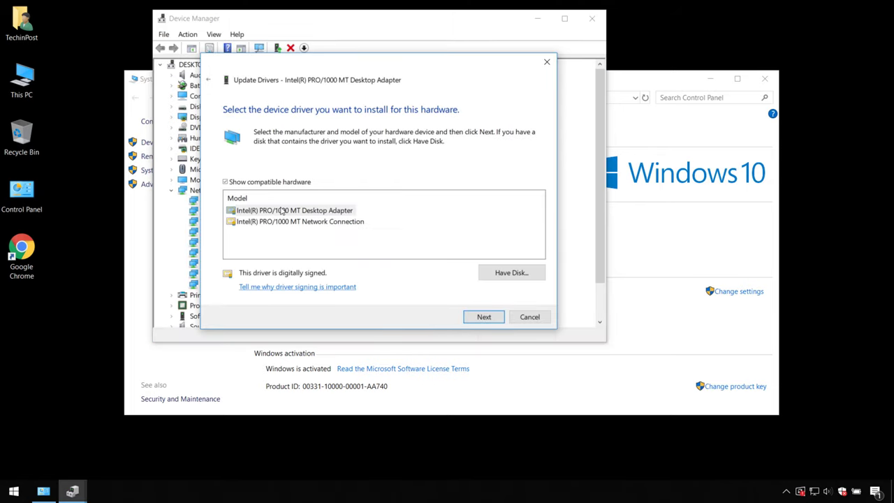
{"action": "left_click", "coordinate": [282, 210]}
{"action": "left_click", "coordinate": [482, 317]}
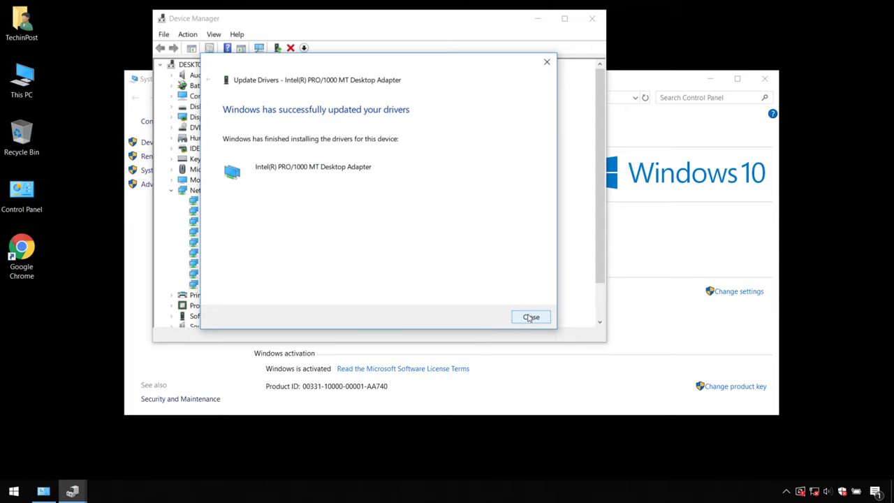
{"action": "left_click", "coordinate": [530, 318]}
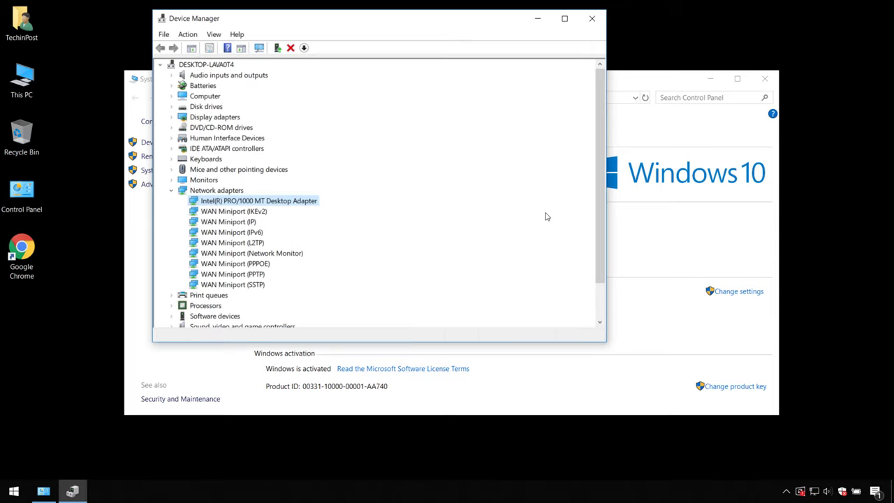
{"action": "left_click", "coordinate": [591, 18]}
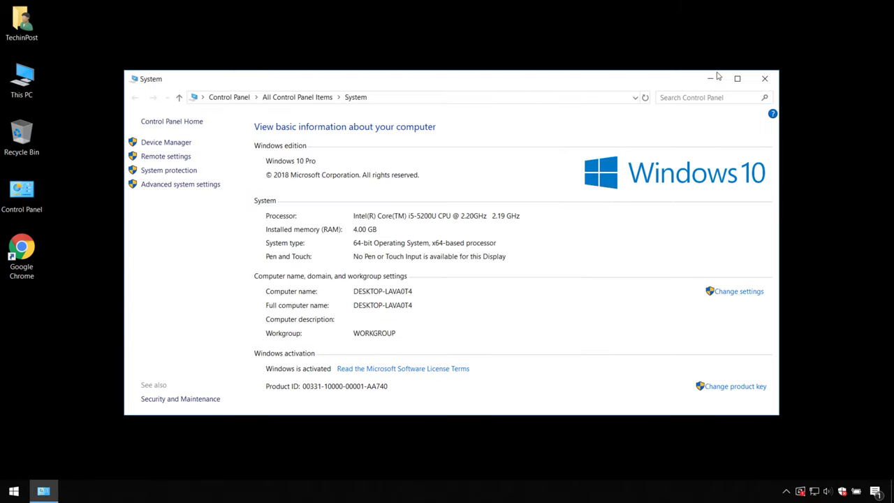
{"action": "left_click", "coordinate": [760, 83]}
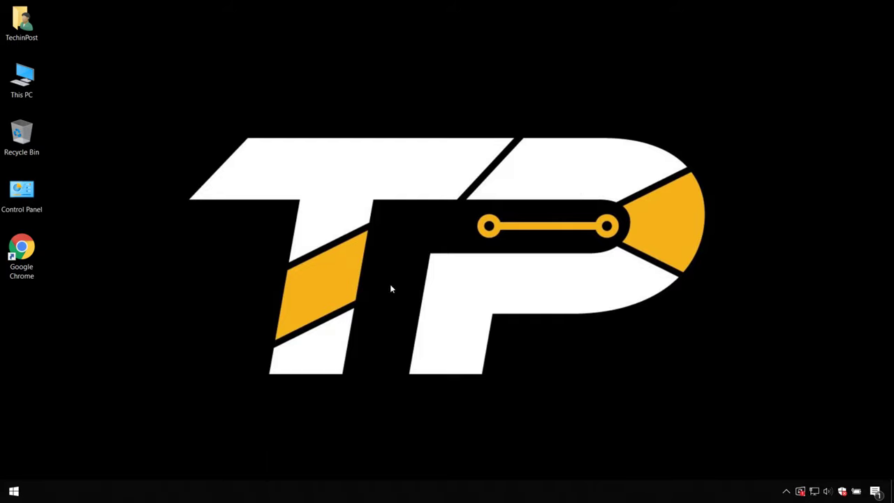
- Search Windows for "network" and open the Network status settings
{"action": "key", "text": "super"}
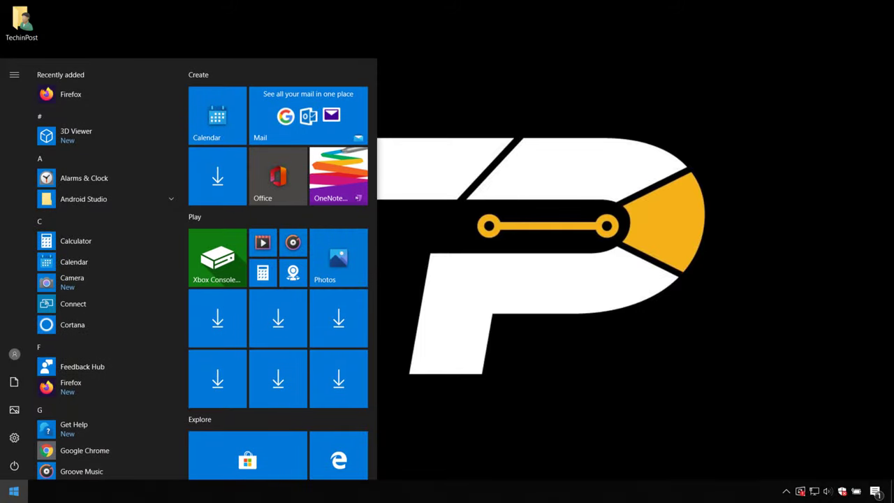
{"action": "type", "text": "netwoek"}
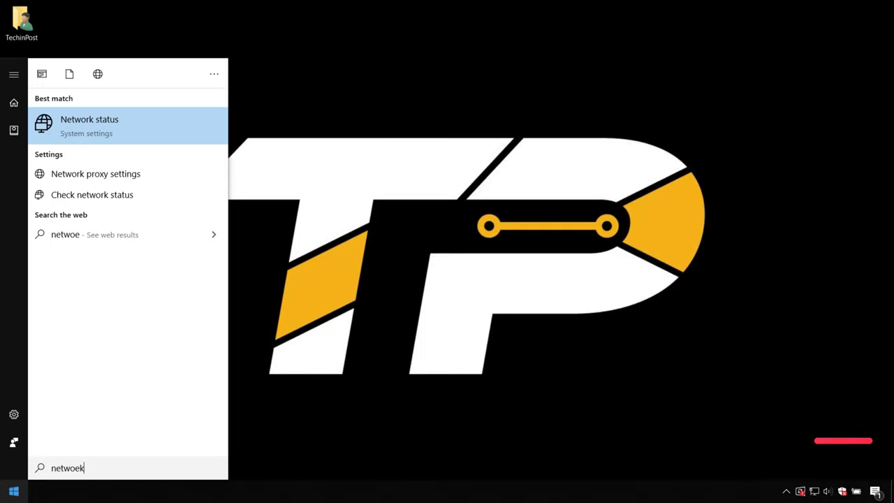
{"action": "key", "text": "BackSpace"}
{"action": "key", "text": "BackSpace"}
{"action": "type", "text": "rk"}
{"action": "key", "text": "BackSpace"}
{"action": "key", "text": "BackSpace"}
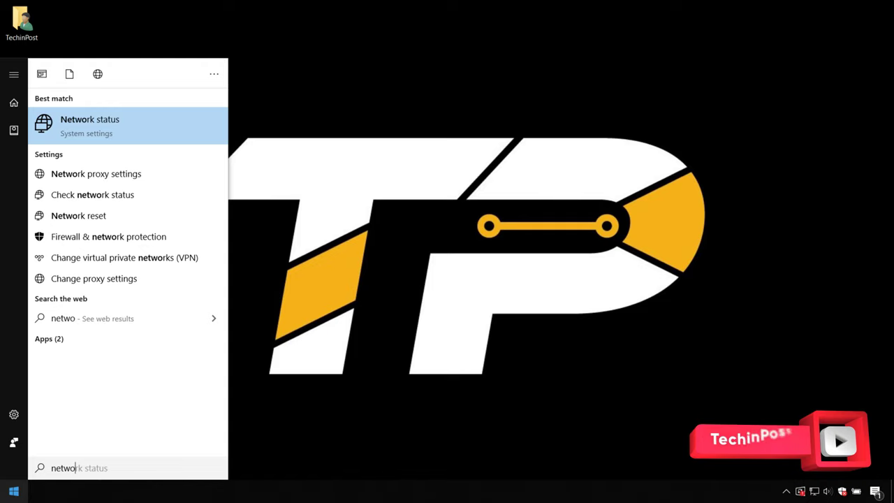
{"action": "type", "text": "rk"}
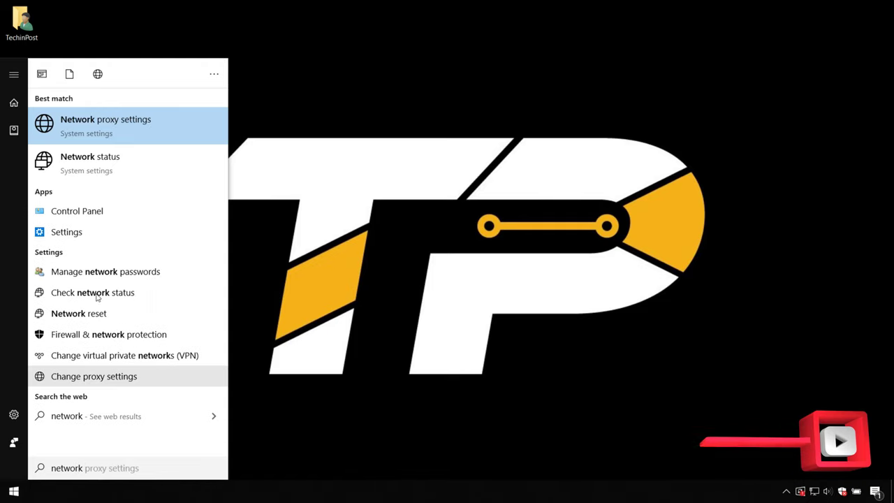
{"action": "left_click", "coordinate": [142, 163]}
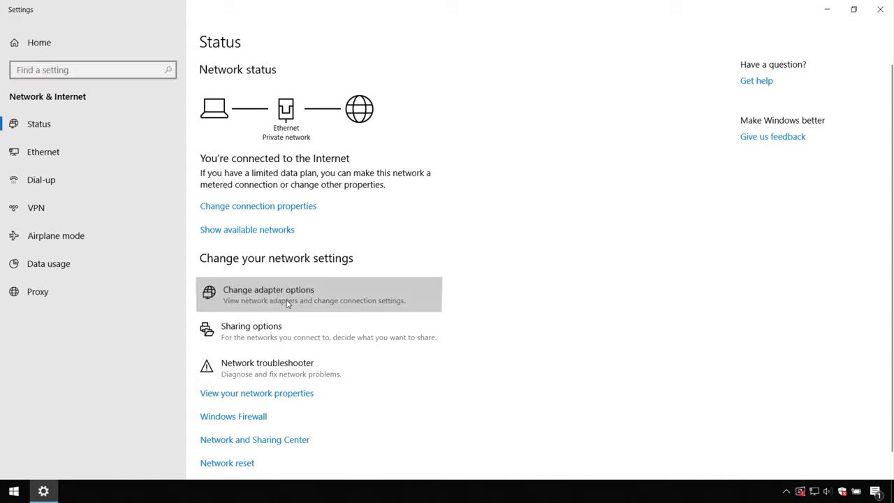
- From the adapter options, open the Internet Protocol Version 4 (TCP/IPv4) properties of the Ethernet connection
{"action": "left_click", "coordinate": [286, 302]}
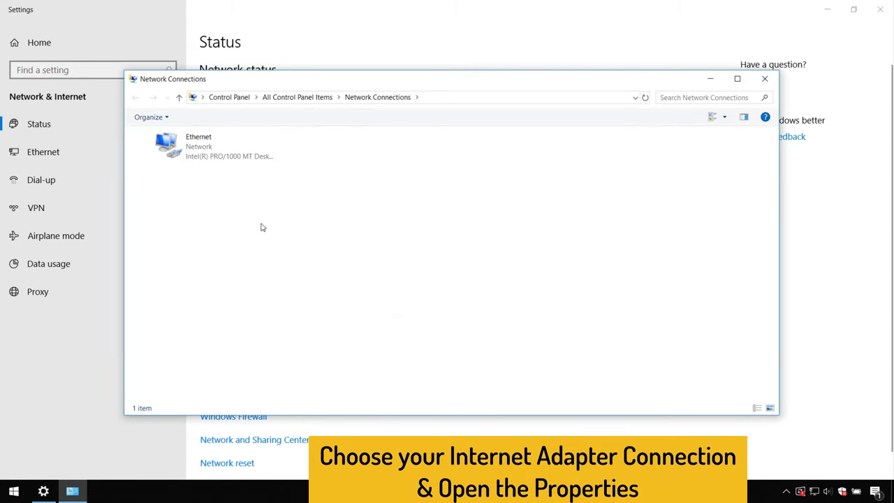
{"action": "left_click", "coordinate": [235, 159]}
{"action": "right_click", "coordinate": [234, 159]}
{"action": "left_click", "coordinate": [265, 270]}
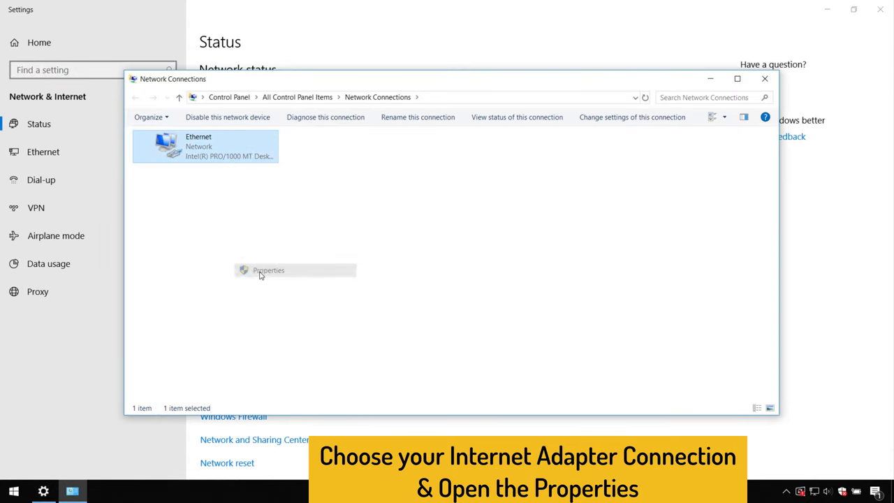
{"action": "left_click", "coordinate": [255, 250]}
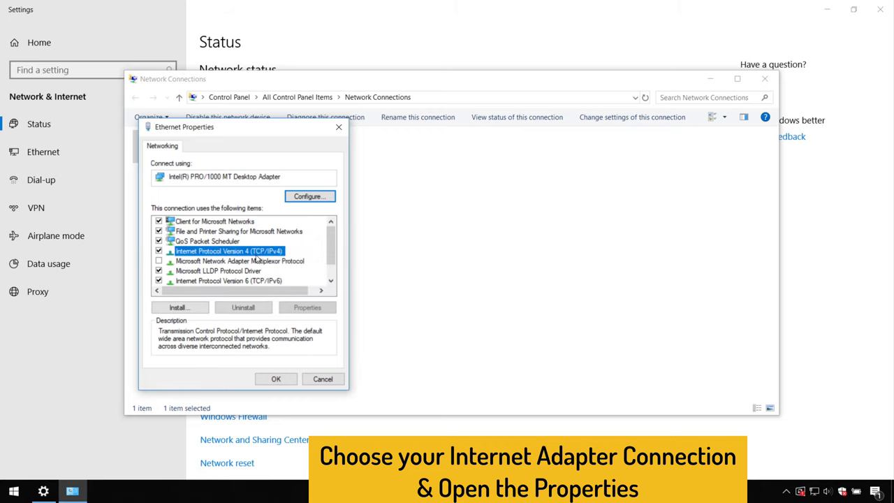
{"action": "left_click", "coordinate": [306, 308]}
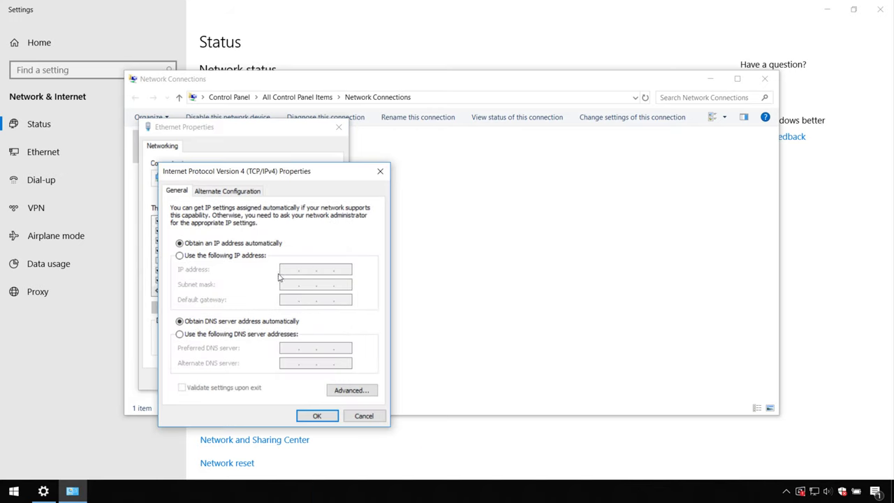
- Set the preferred DNS server to 8.8.8.8 and the alternate to 8.8.4.4, apply the settings, and close the network windows
{"action": "left_click", "coordinate": [267, 334]}
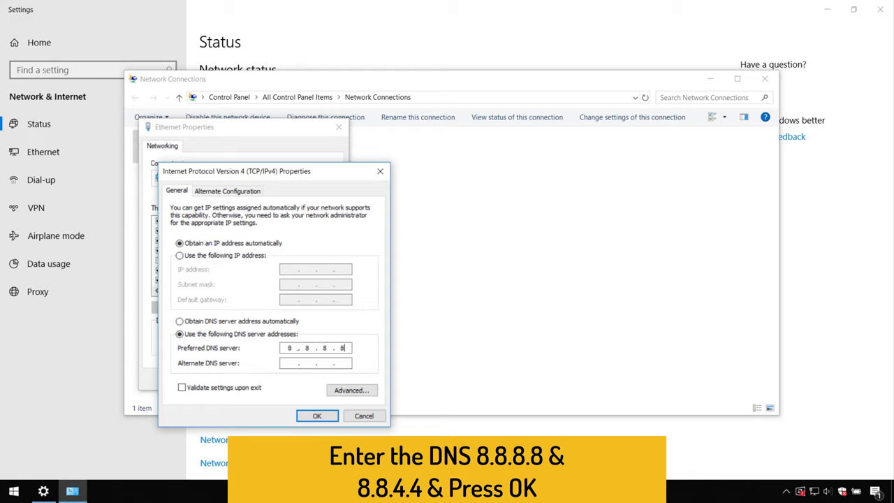
{"action": "type", "text": "8.8.4.4"}
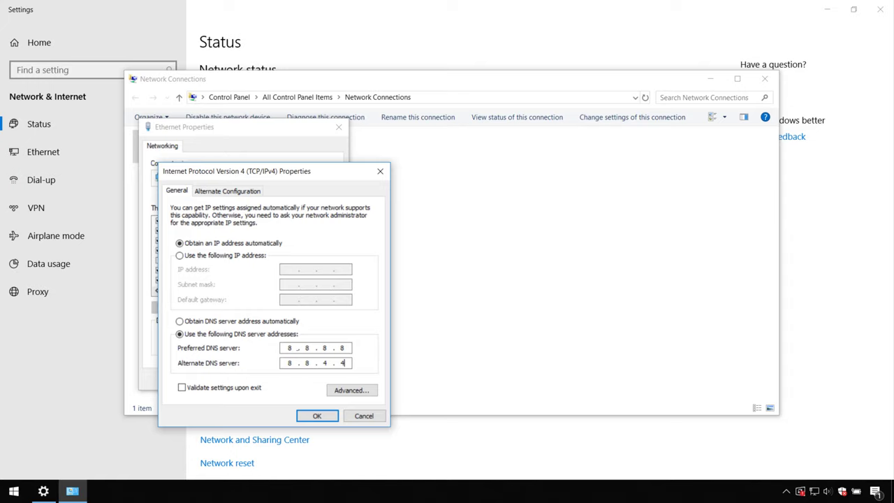
{"action": "left_click", "coordinate": [315, 416]}
{"action": "left_click", "coordinate": [280, 379]}
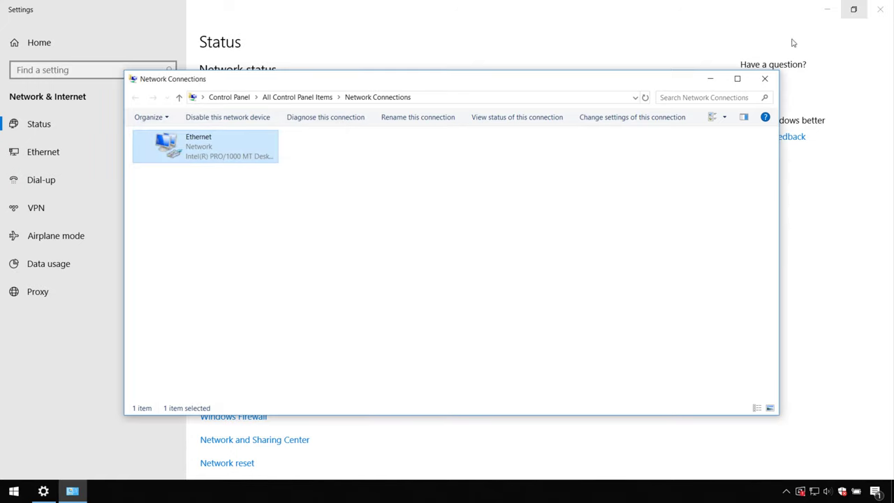
{"action": "left_click", "coordinate": [765, 79]}
{"action": "left_click", "coordinate": [880, 11]}
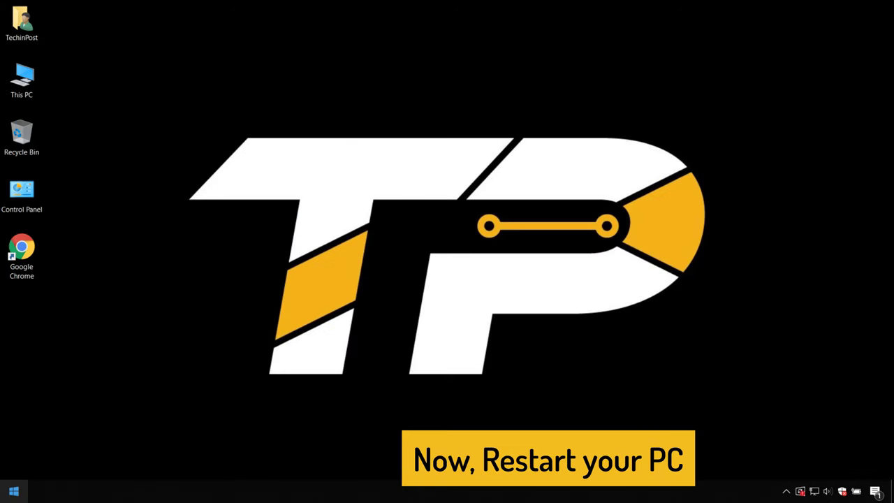
- Restart the computer
{"action": "left_click", "coordinate": [13, 491]}
{"action": "left_click", "coordinate": [14, 465]}
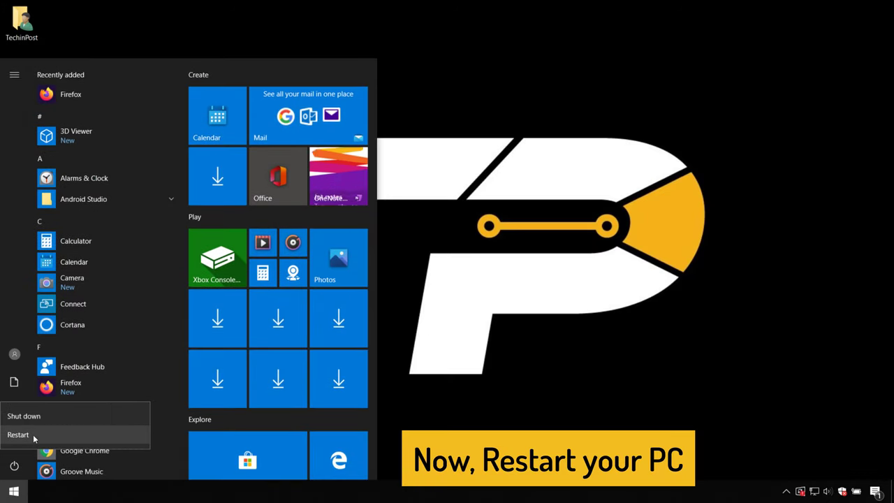
{"action": "left_click", "coordinate": [33, 434]}
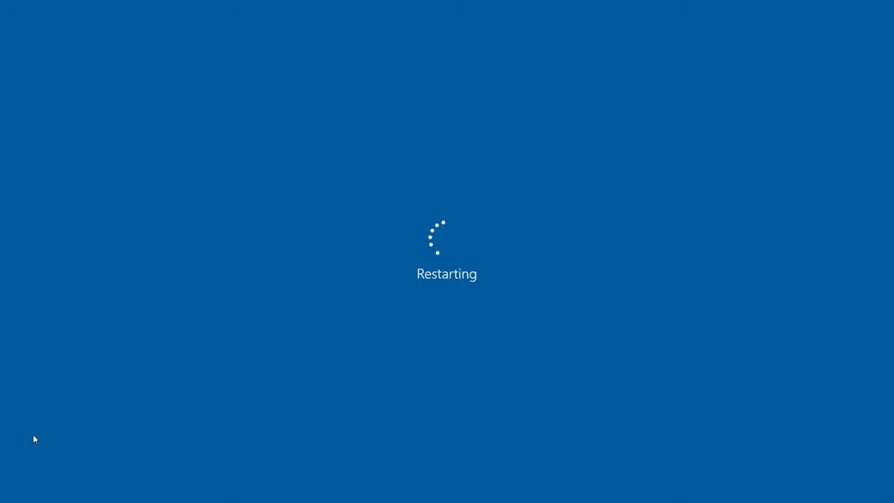